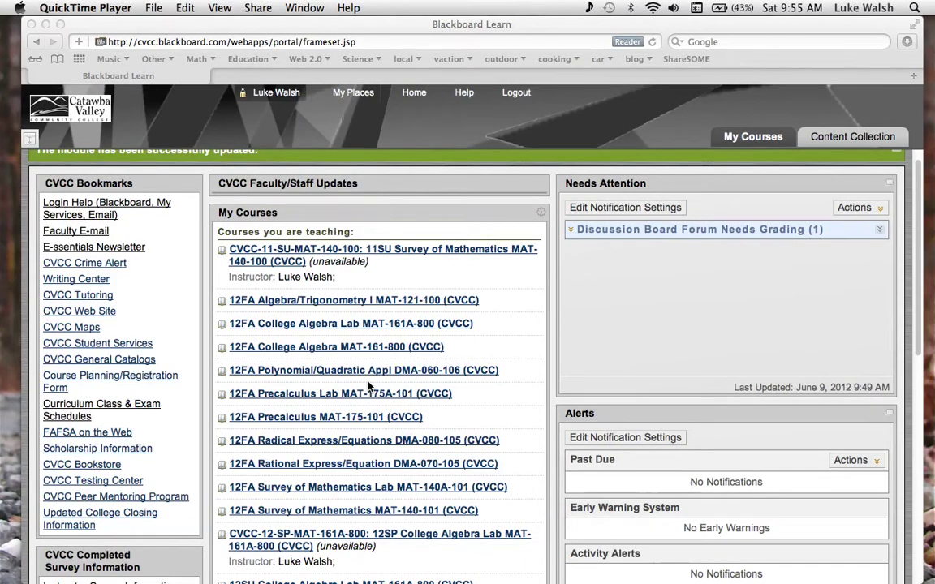
Step: Open the 12SU Survey of Mathematics MAT-140-100 course from the list of courses being taught
scroll(368, 387, "down", 3)
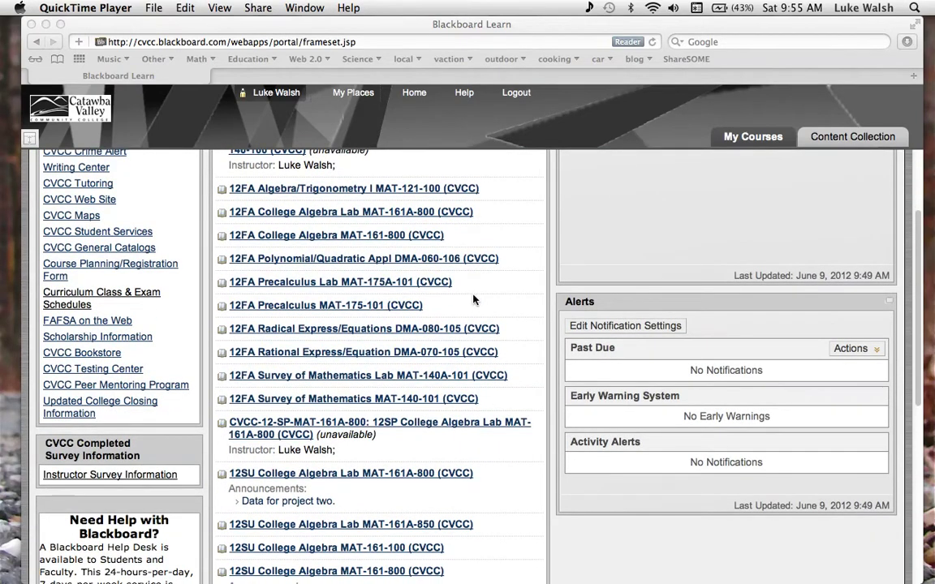
left_click(474, 300)
scroll(473, 301, "down", 1)
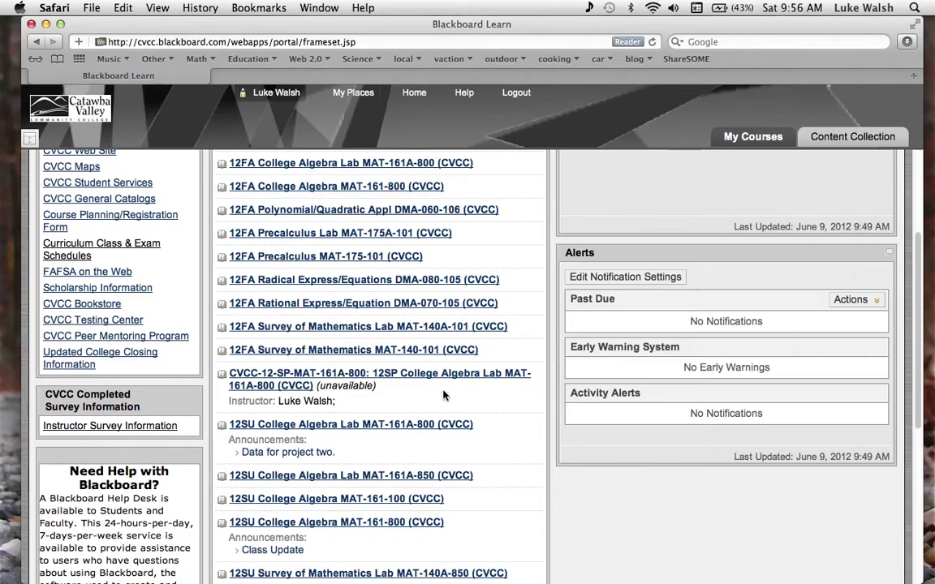
scroll(437, 423, "down", 2)
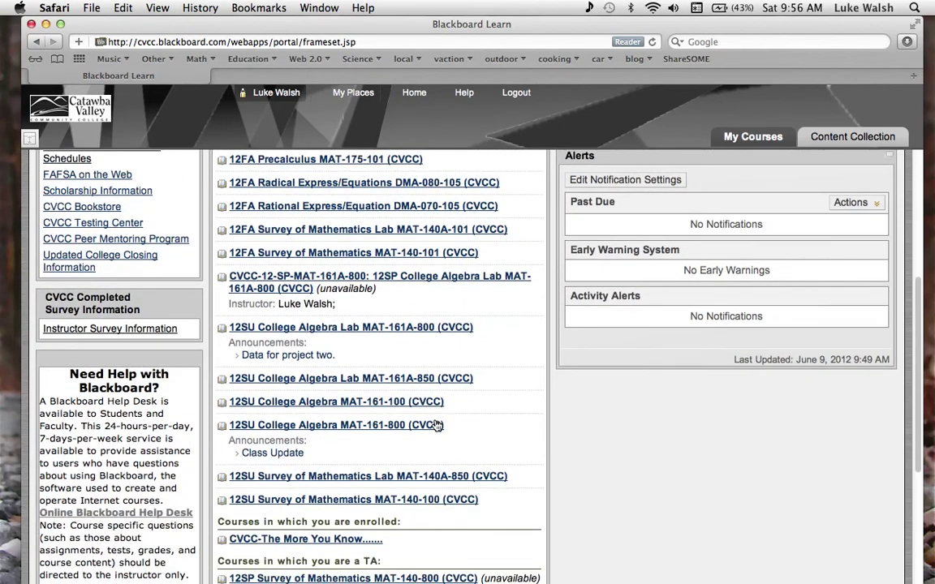
left_click(395, 501)
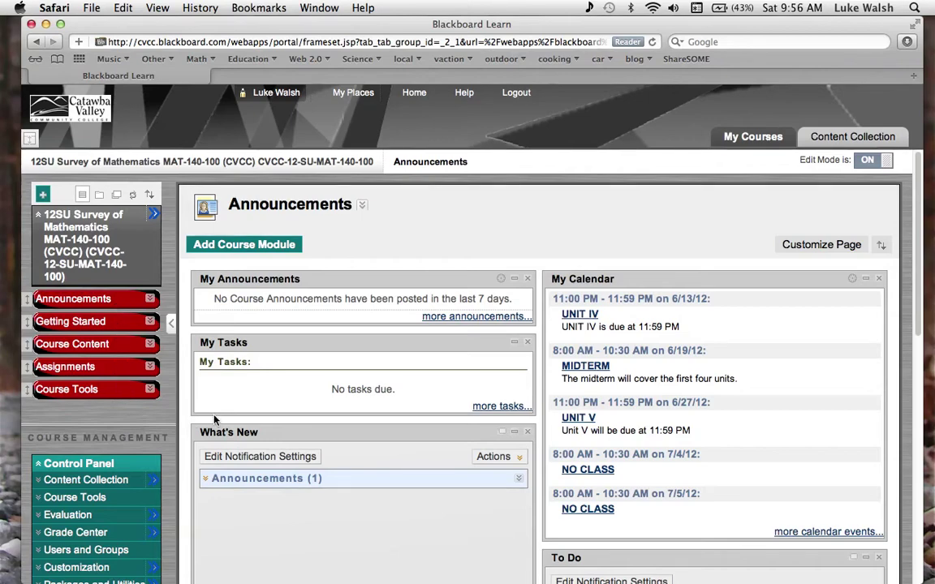
Step: Examine the course's Announcements page, including its announcements, tasks, calendar, What's New and To Do modules
scroll(236, 422, "down", 3)
scroll(236, 422, "up", 3)
scroll(474, 448, "down", 4)
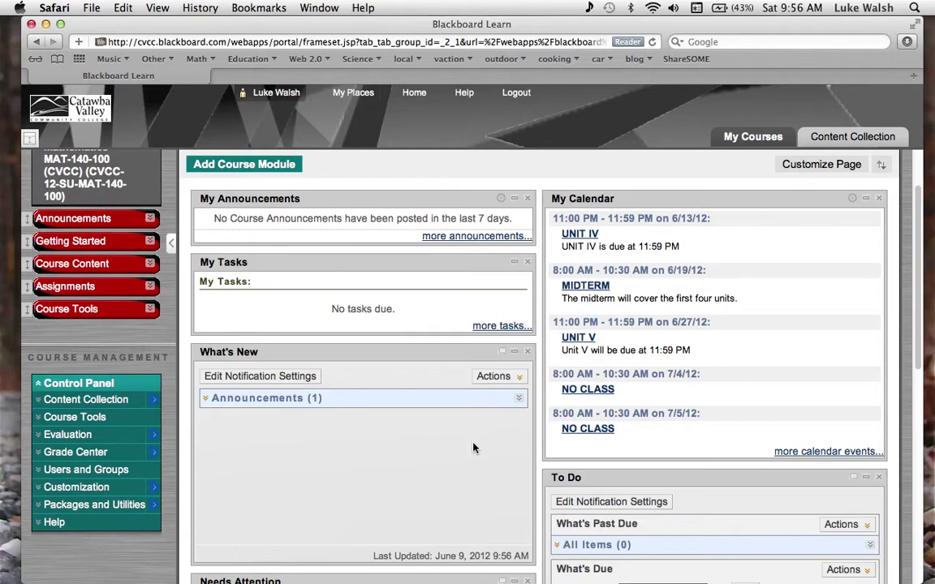
scroll(474, 448, "up", 2)
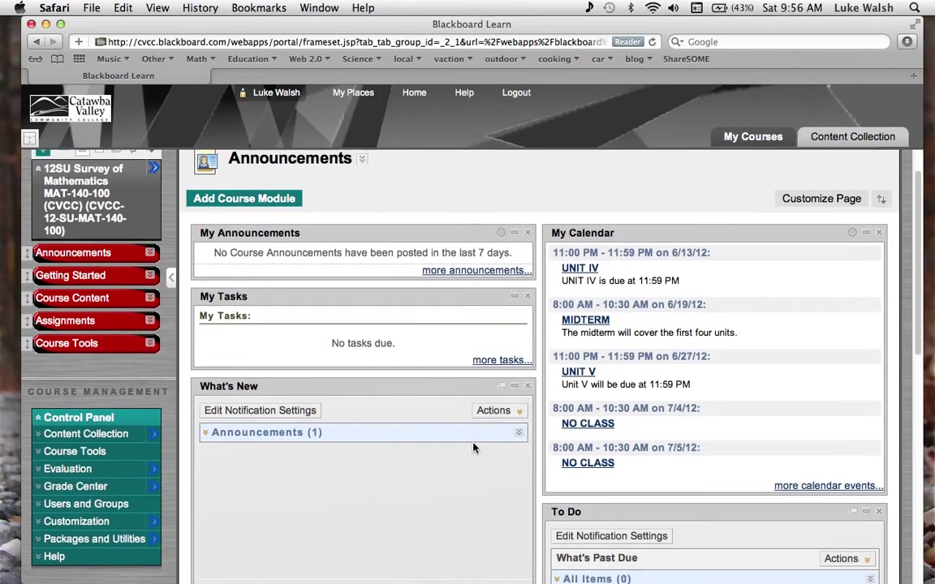
scroll(474, 448, "up", 1)
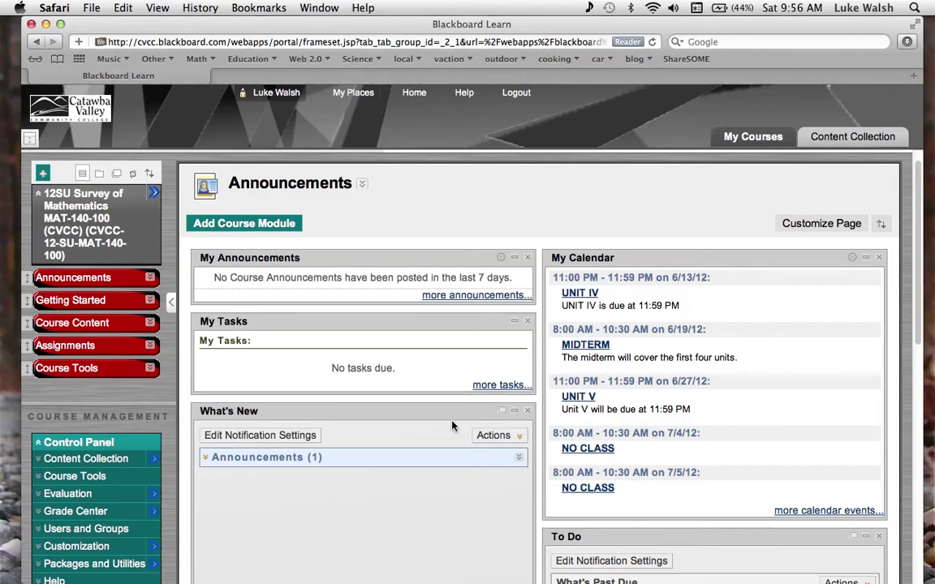
scroll(452, 426, "down", 5)
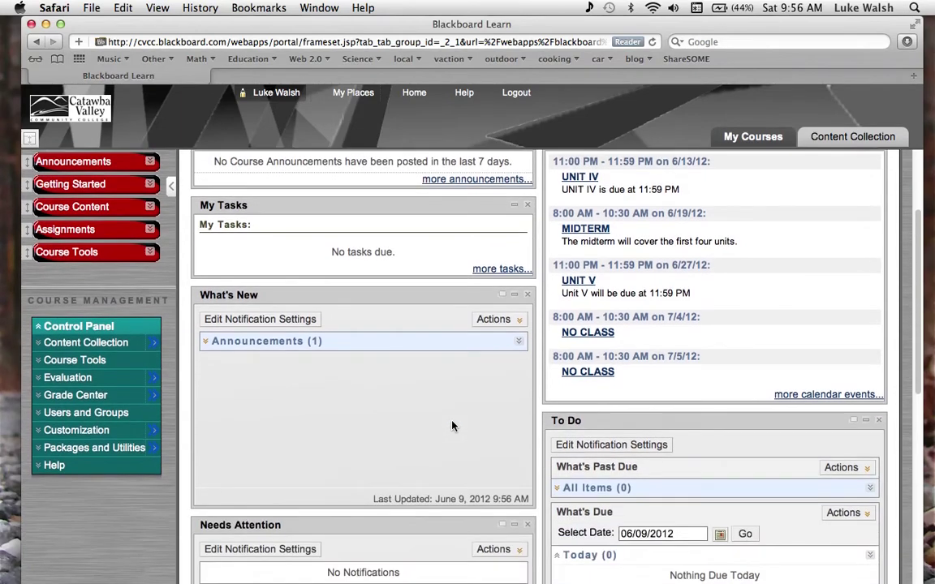
scroll(452, 426, "down", 1)
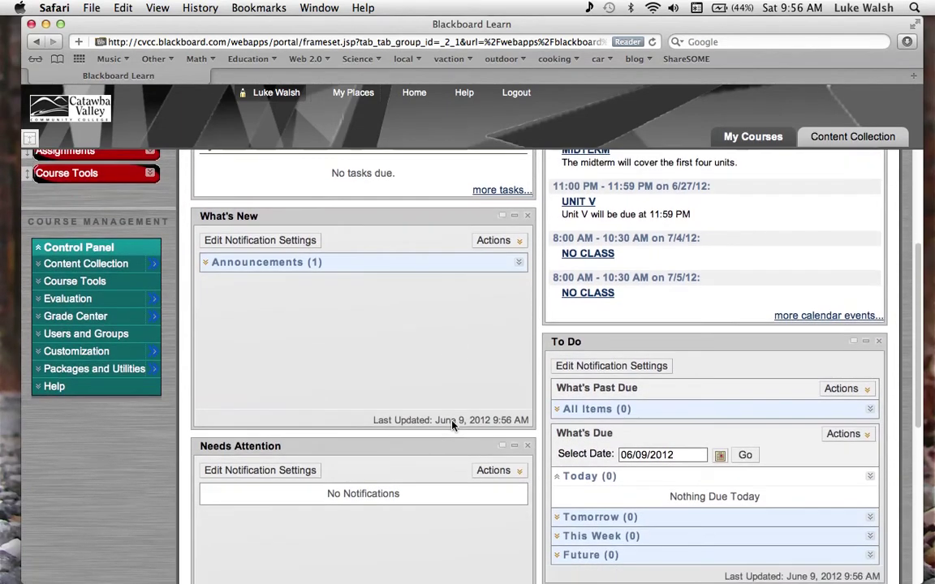
scroll(452, 426, "up", 2)
scroll(452, 426, "up", 4)
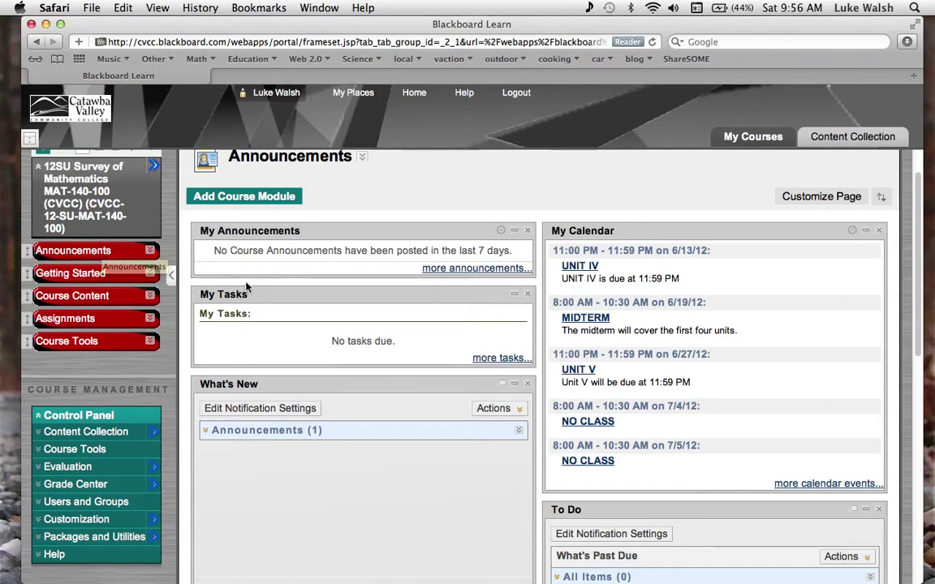
Step: Open the Getting Started section and review its information folders and the course schedule
left_click(106, 278)
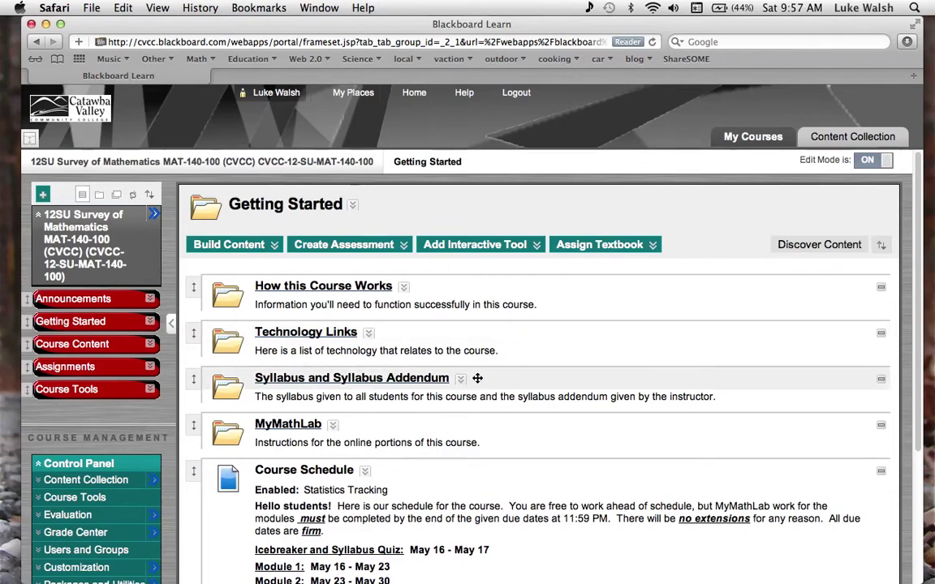
scroll(477, 377, "down", 1)
scroll(477, 377, "down", 1)
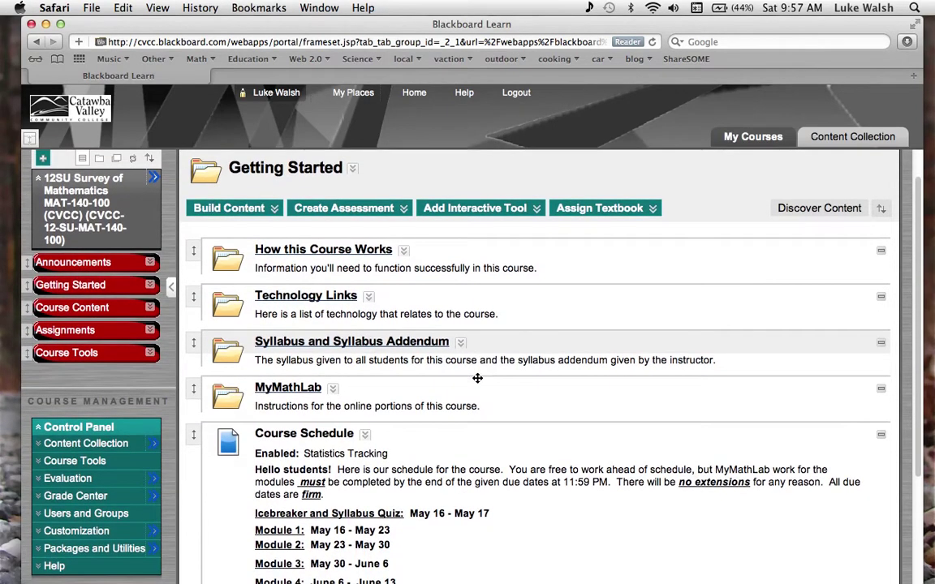
scroll(477, 377, "down", 1)
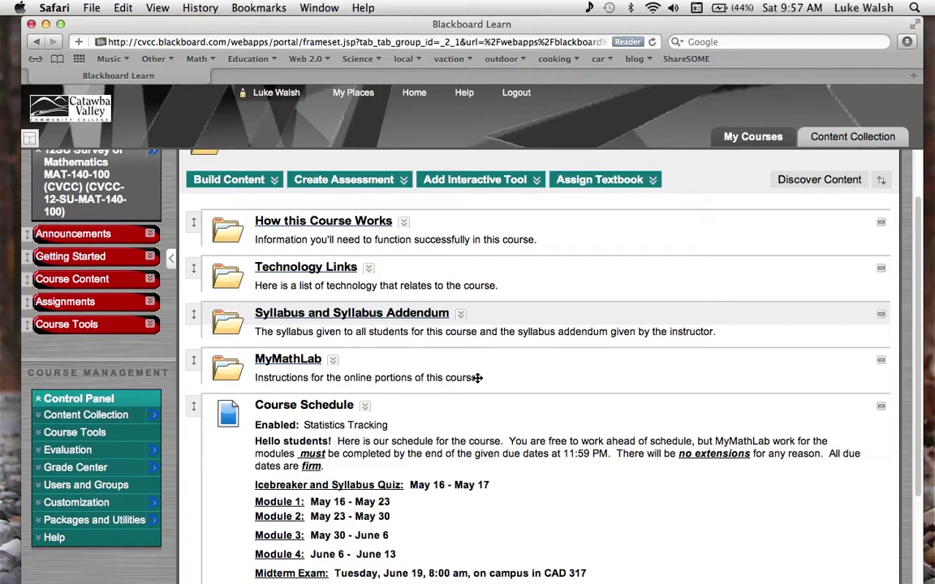
scroll(477, 377, "down", 2)
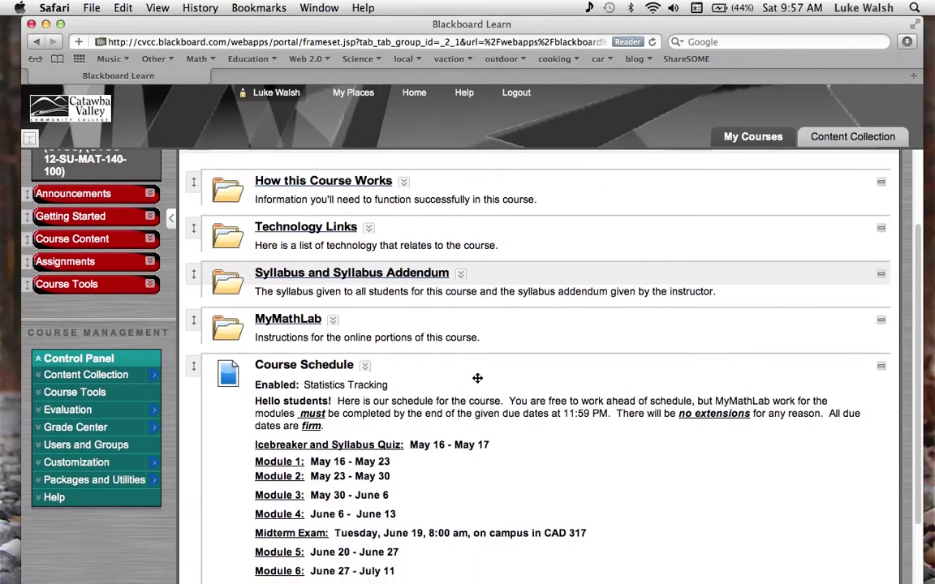
scroll(478, 377, "up", 1)
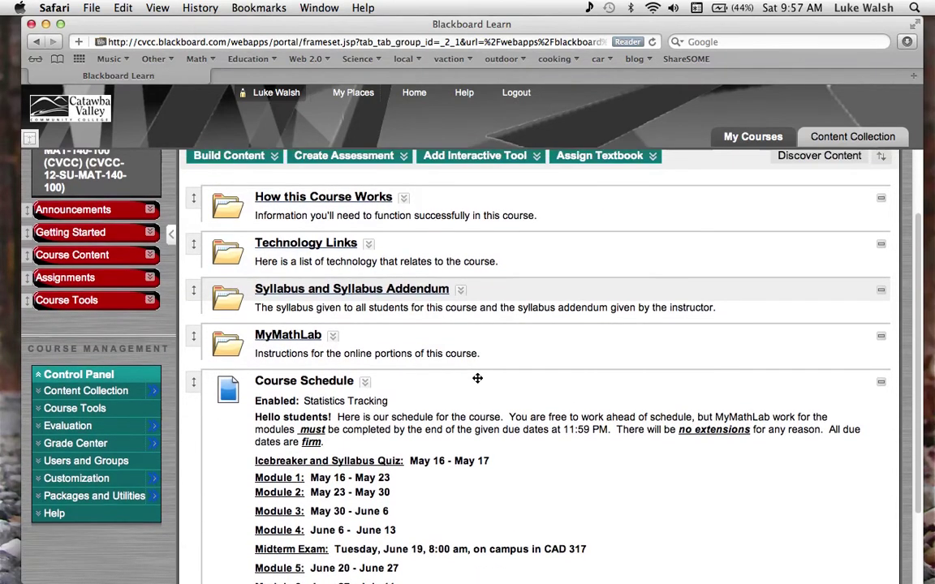
scroll(477, 377, "up", 1)
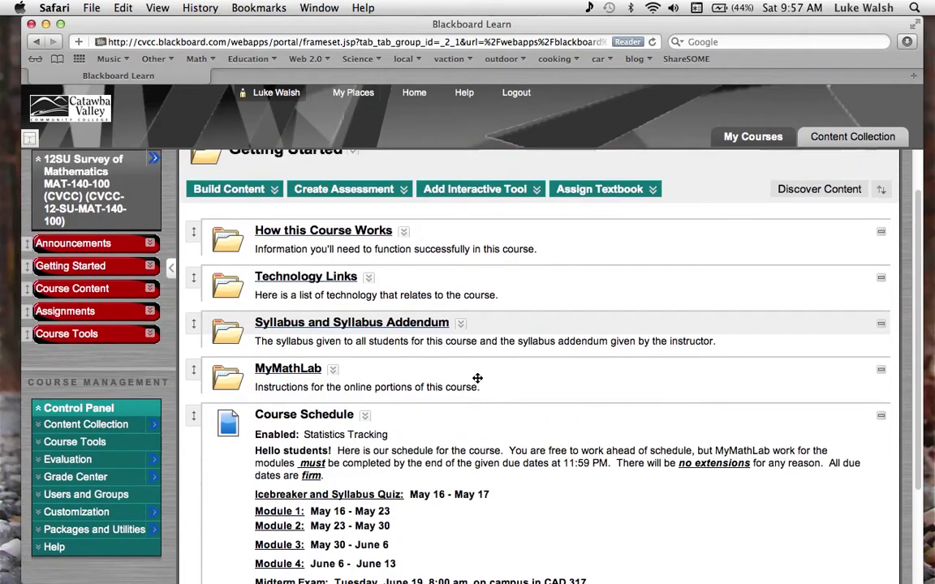
scroll(374, 399, "up", 1)
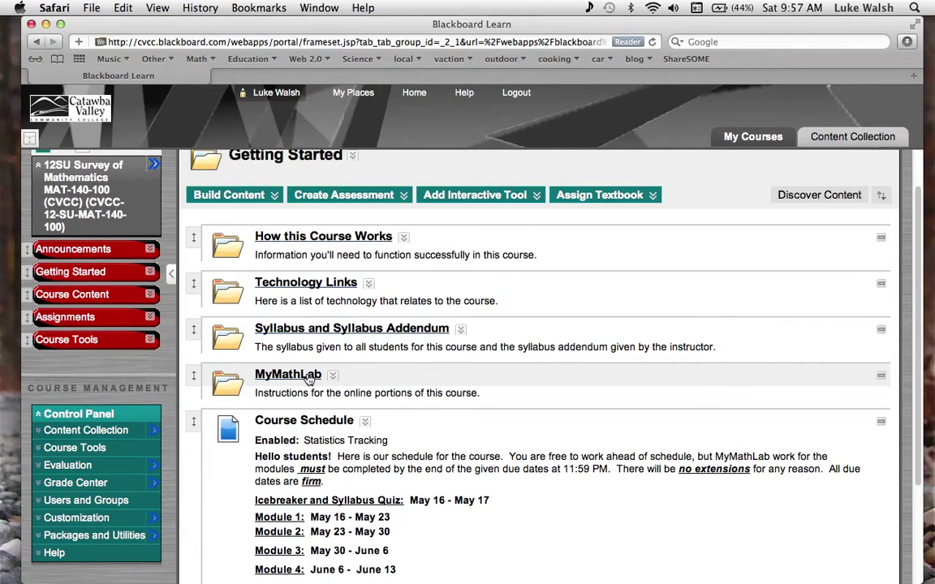
scroll(325, 411, "down", 3)
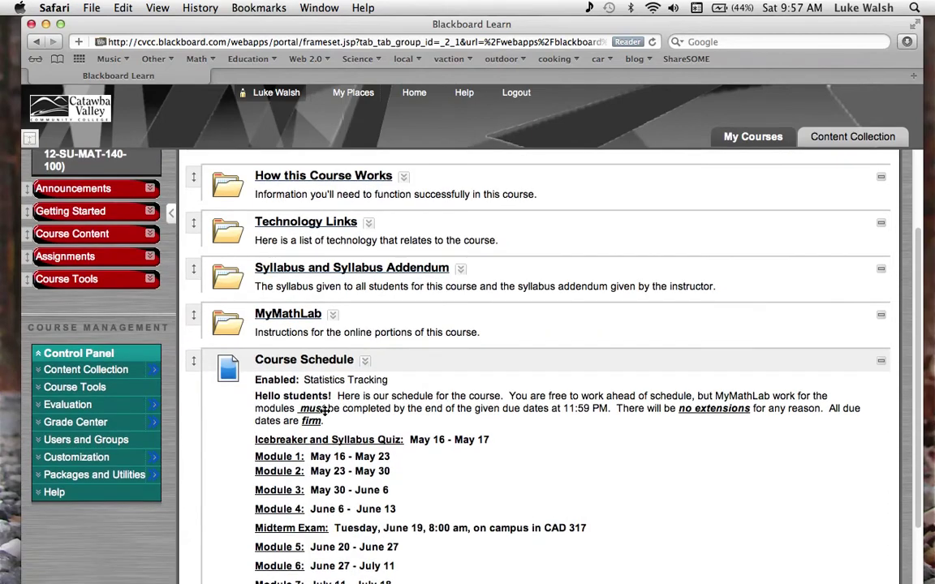
scroll(331, 497, "down", 2)
scroll(173, 404, "up", 6)
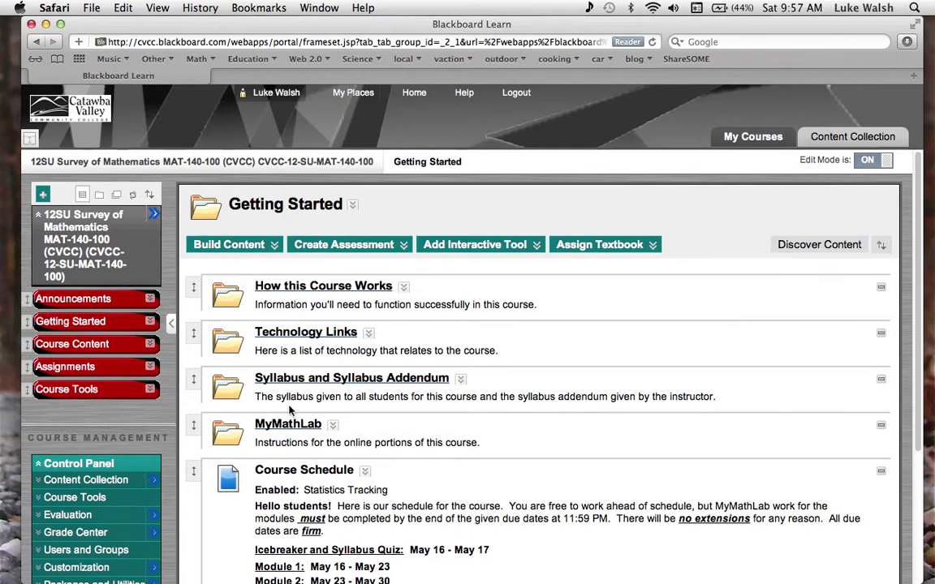
Step: Open the Course Content section and look through the module completion instructions and the list of module folders
left_click(110, 348)
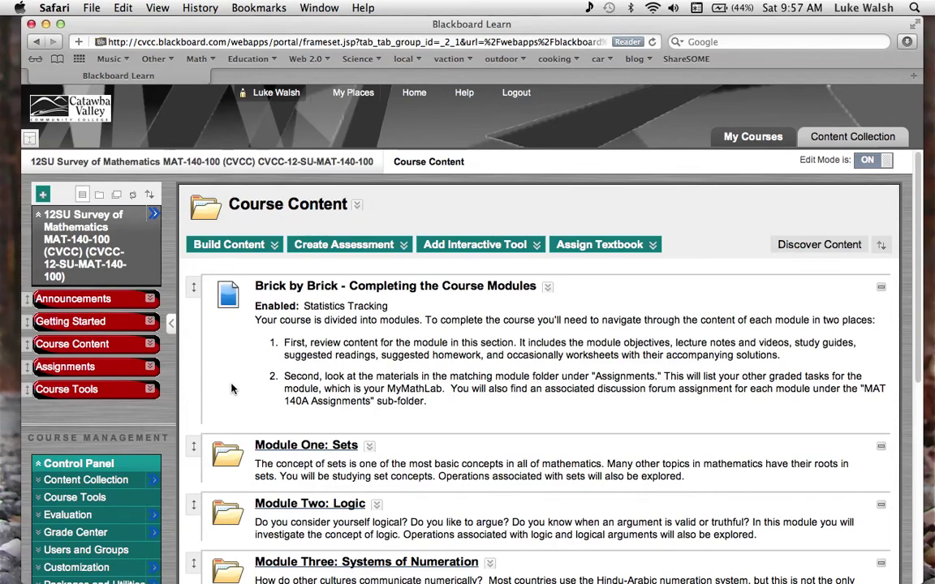
scroll(231, 390, "down", 3)
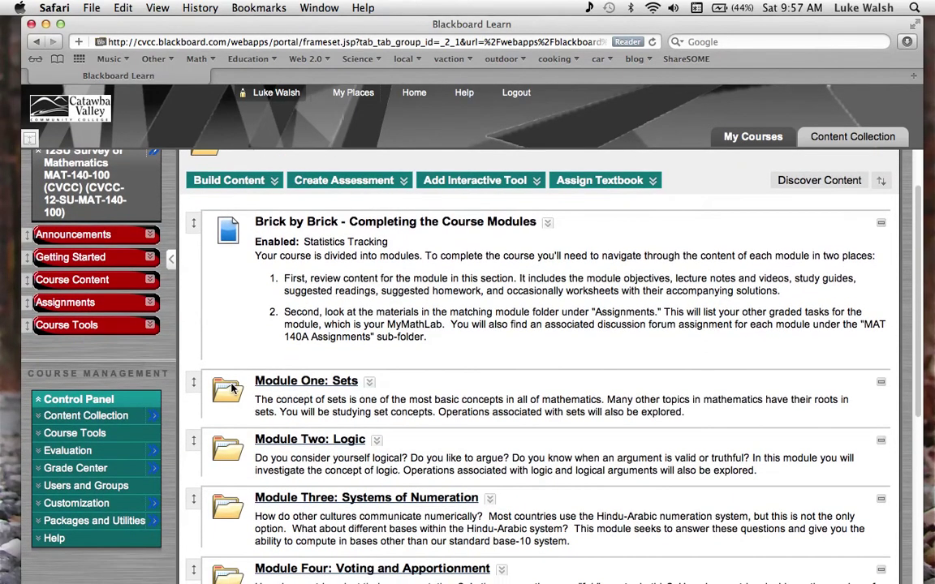
scroll(231, 390, "down", 2)
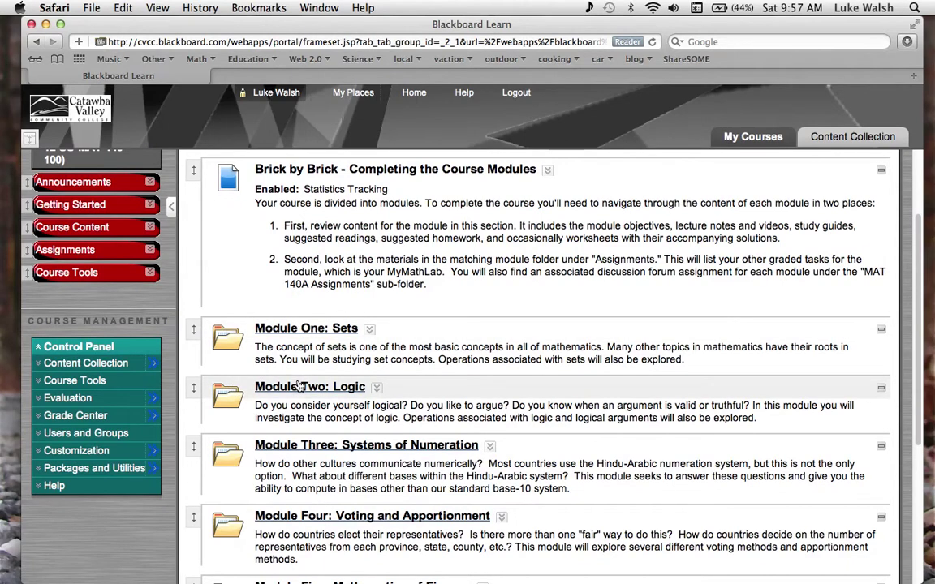
scroll(300, 386, "down", 4)
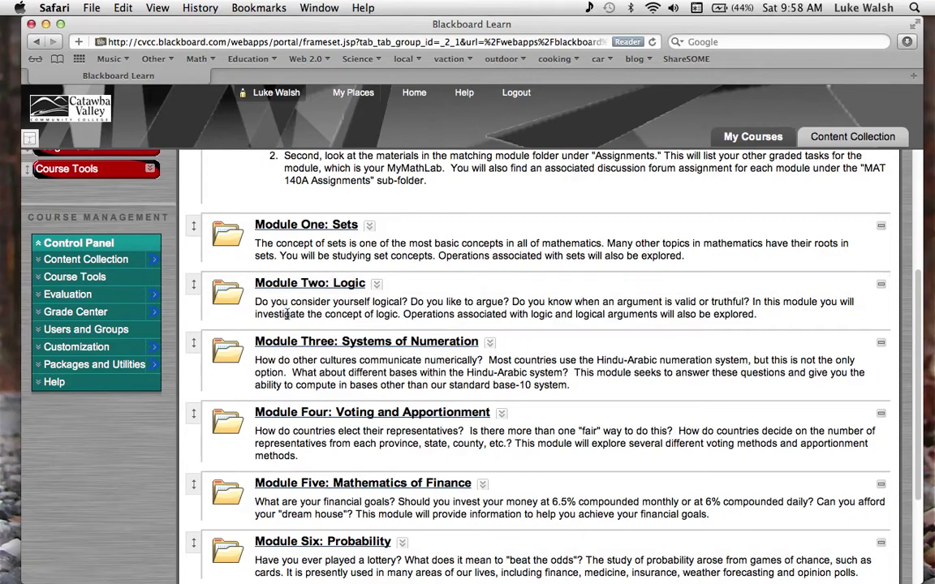
scroll(287, 314, "down", 3)
scroll(287, 315, "up", 3)
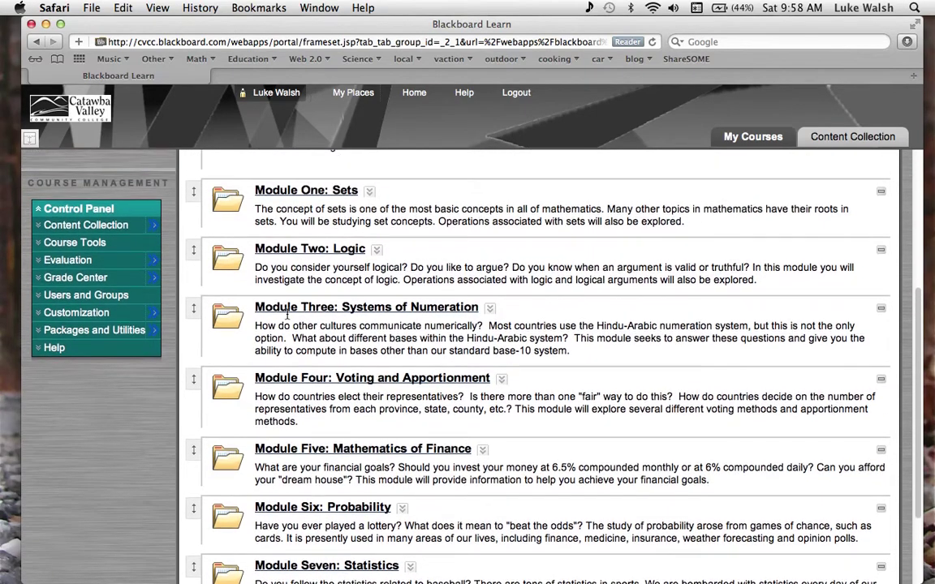
scroll(287, 315, "up", 3)
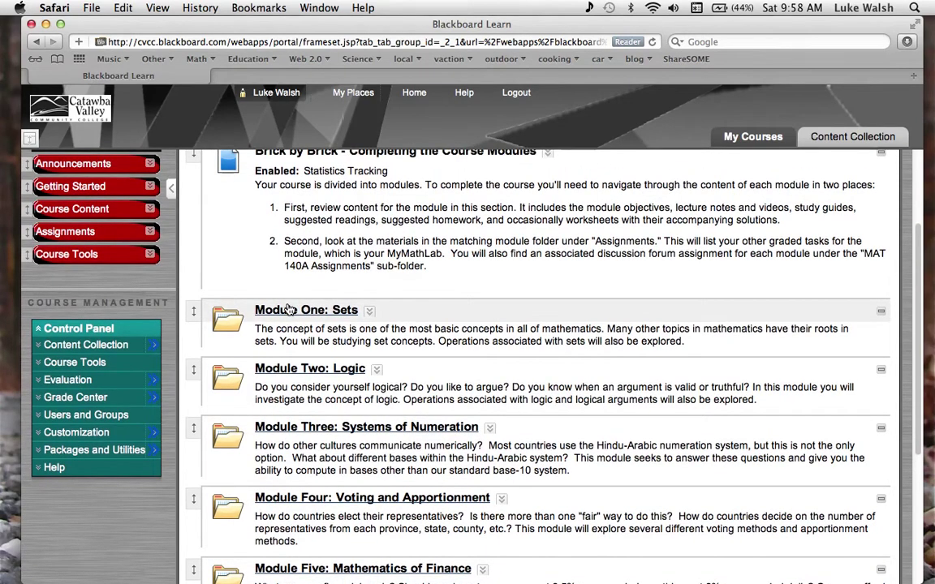
Step: Open the Module One: Sets folder and review its introduction, objectives and subfolders
left_click(288, 309)
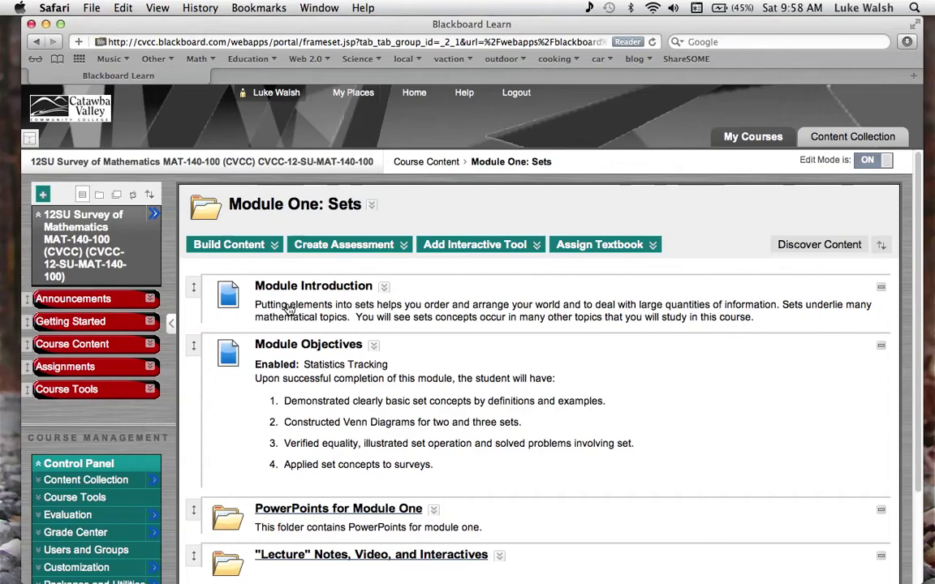
scroll(260, 310, "down", 2)
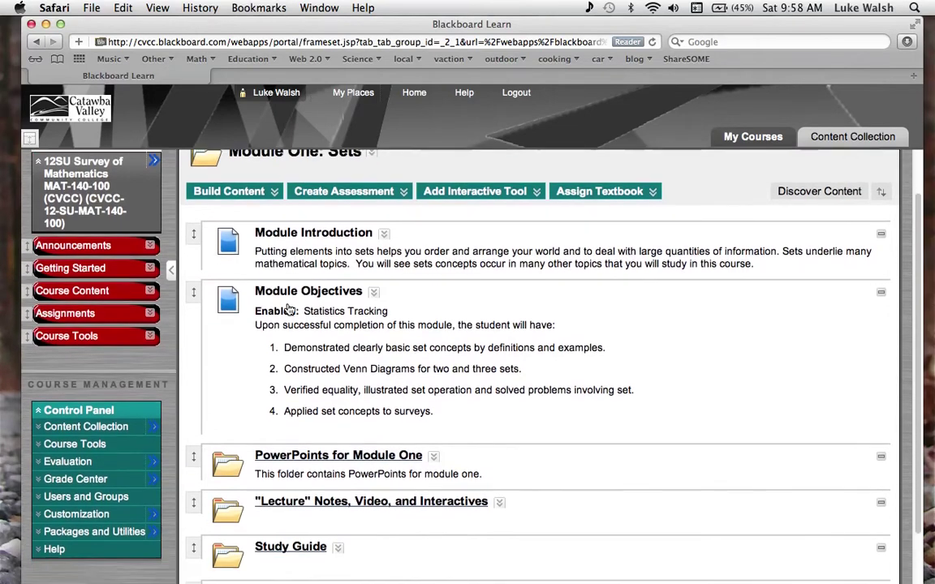
scroll(284, 366, "down", 2)
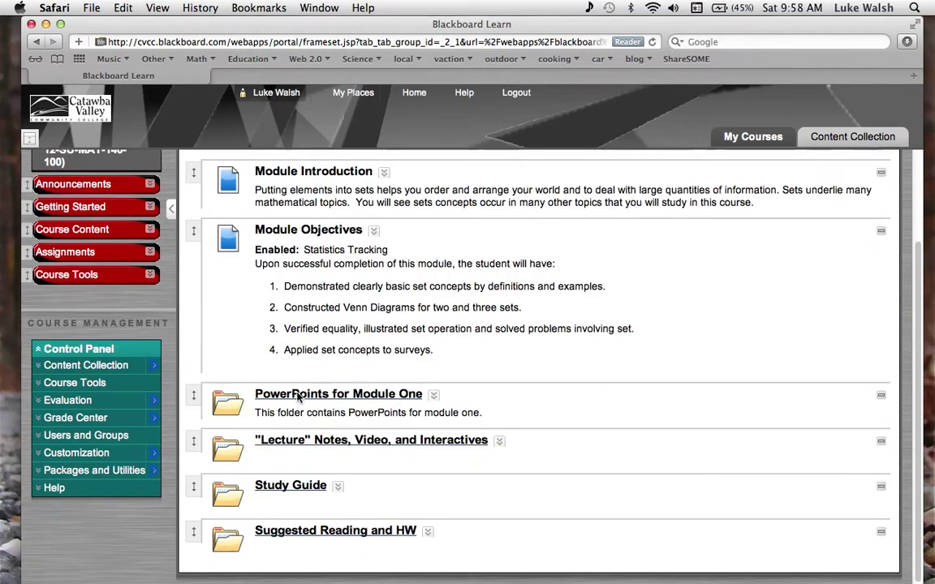
scroll(299, 396, "up", 3)
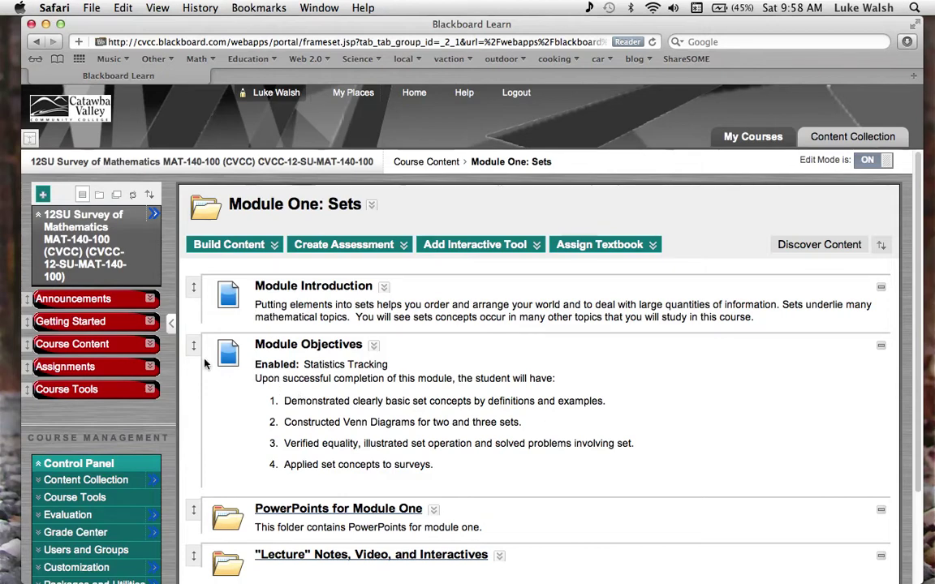
Step: Open the Assignments section and review its two assignment folders and the course schedule
left_click(86, 374)
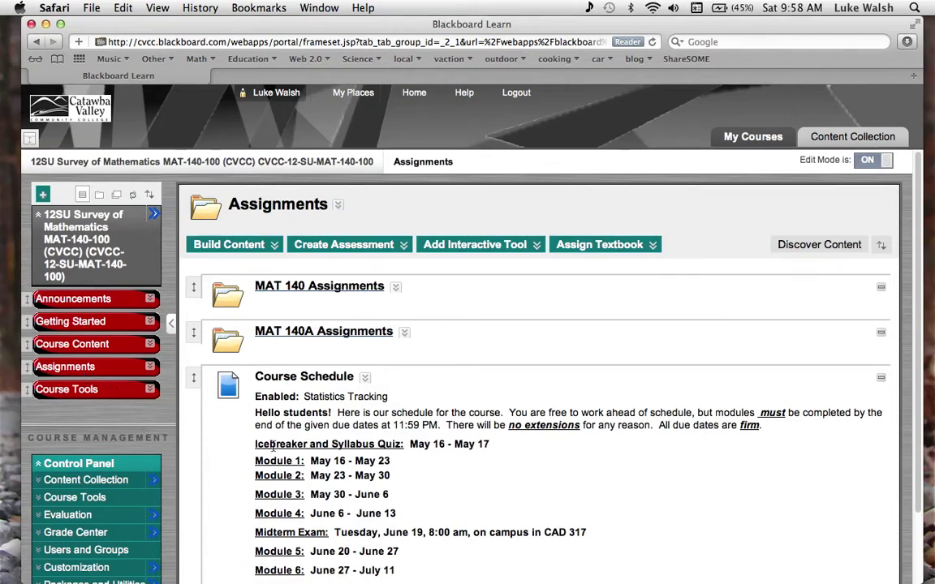
scroll(273, 444, "down", 2)
scroll(272, 444, "down", 1)
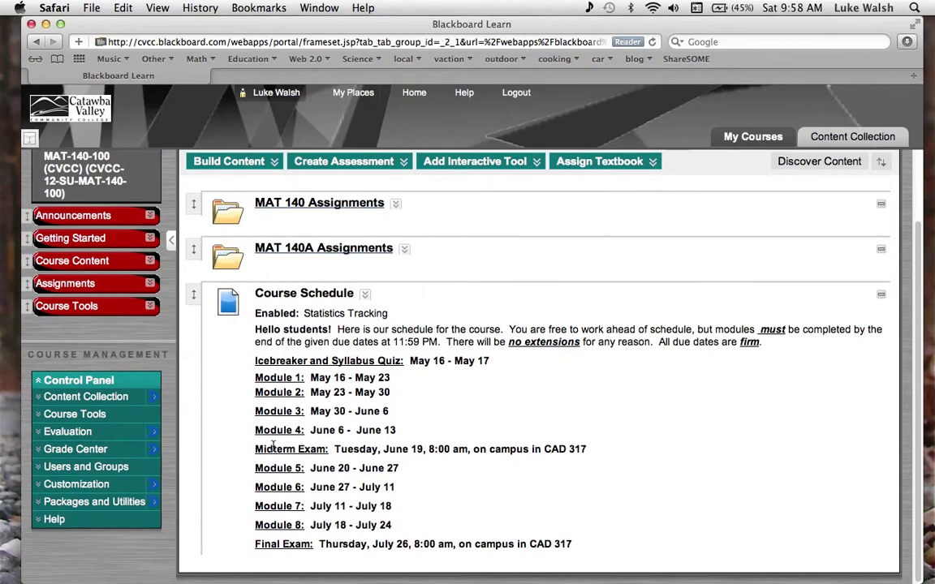
scroll(272, 445, "up", 3)
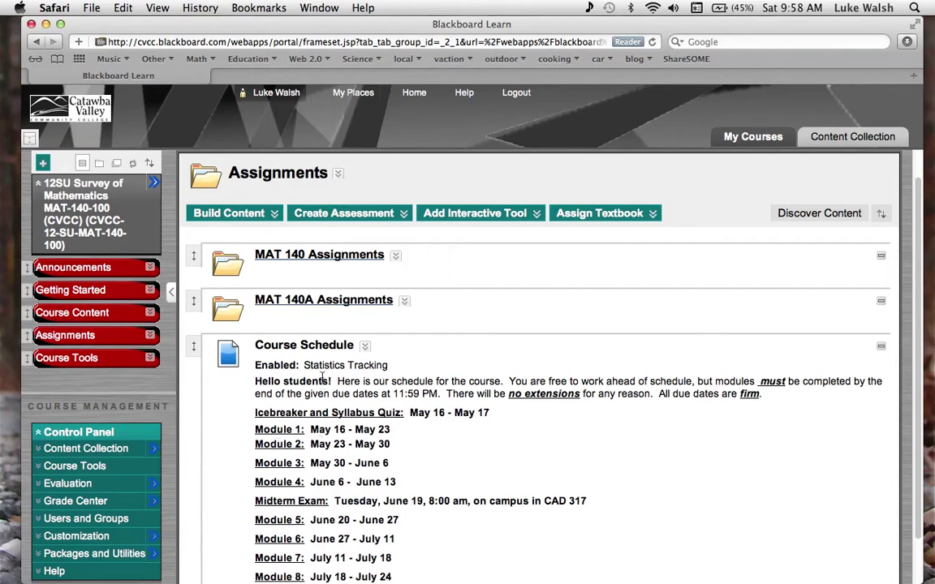
Step: View the MyMathLab Summary in the MAT 140 Assignments folder and return to the Assignments section
left_click(325, 258)
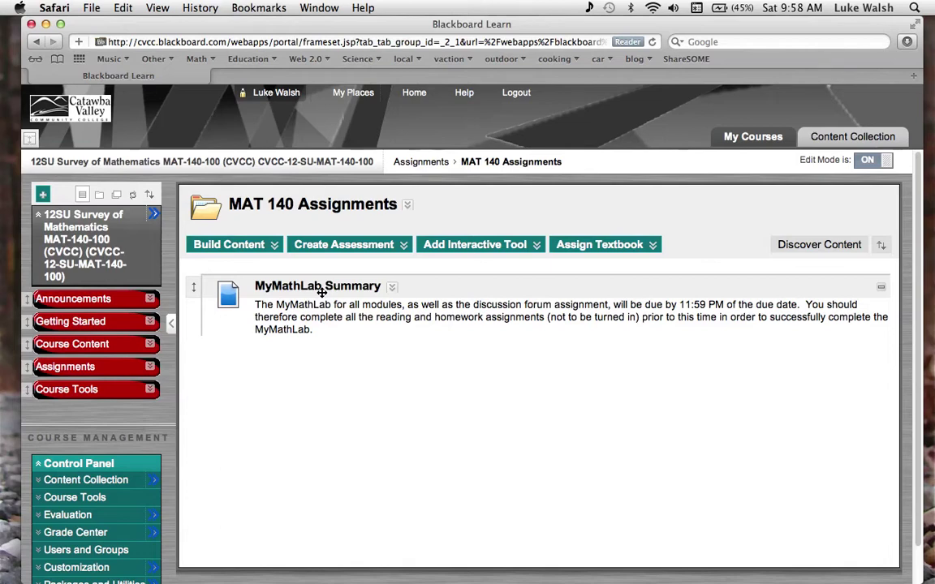
left_click(323, 245)
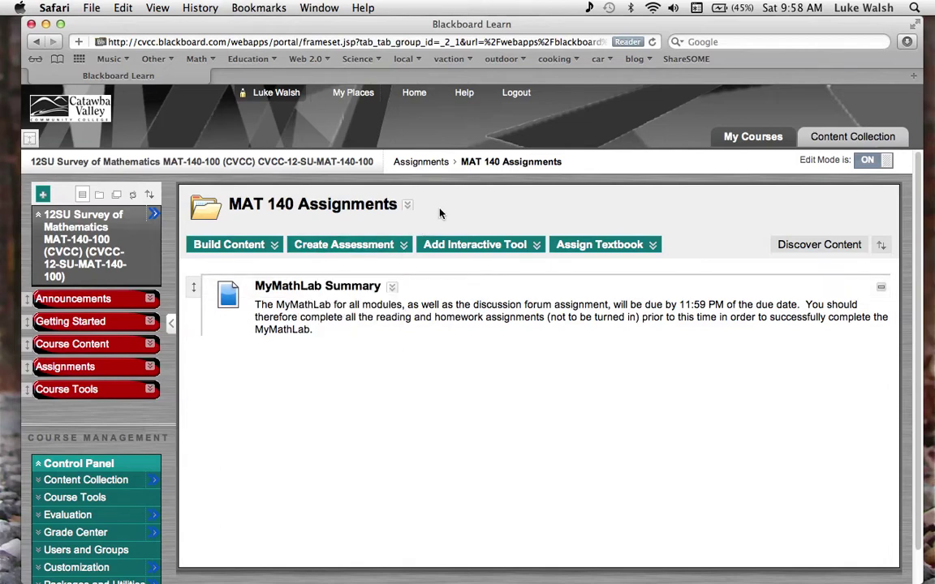
left_click(432, 161)
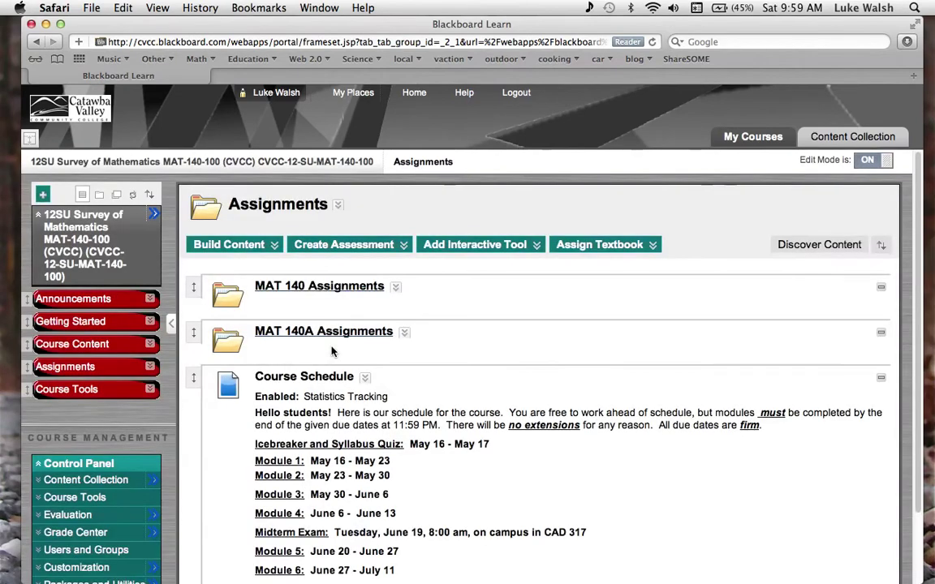
Step: Review the discussion forum summary and module forum folders in MAT 140A Assignments, and return to the Assignments section
left_click(332, 333)
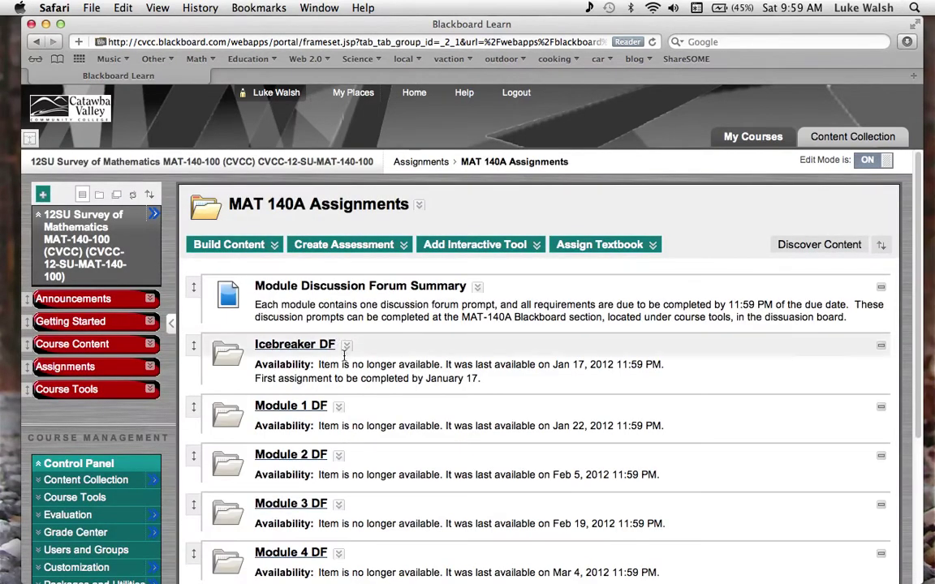
scroll(375, 402, "down", 3)
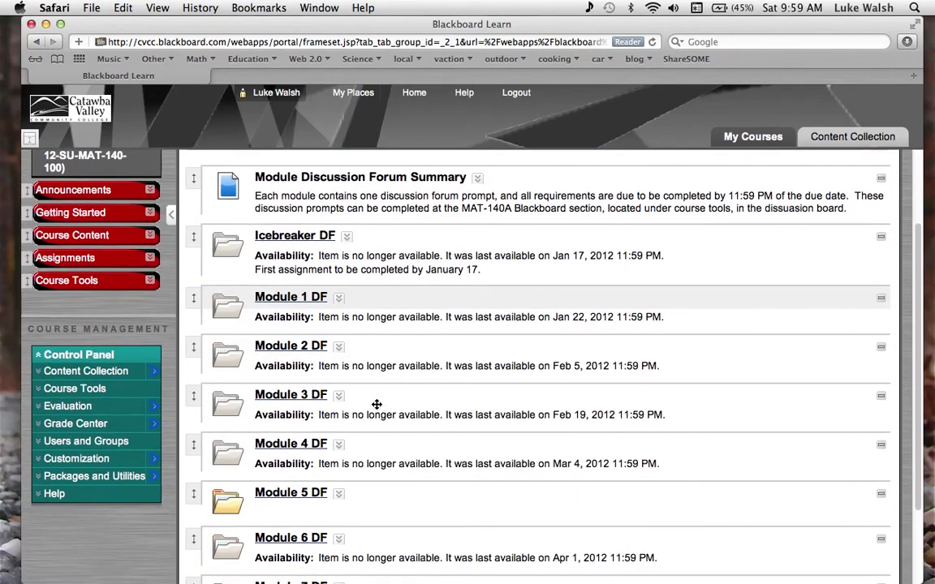
scroll(376, 405, "down", 5)
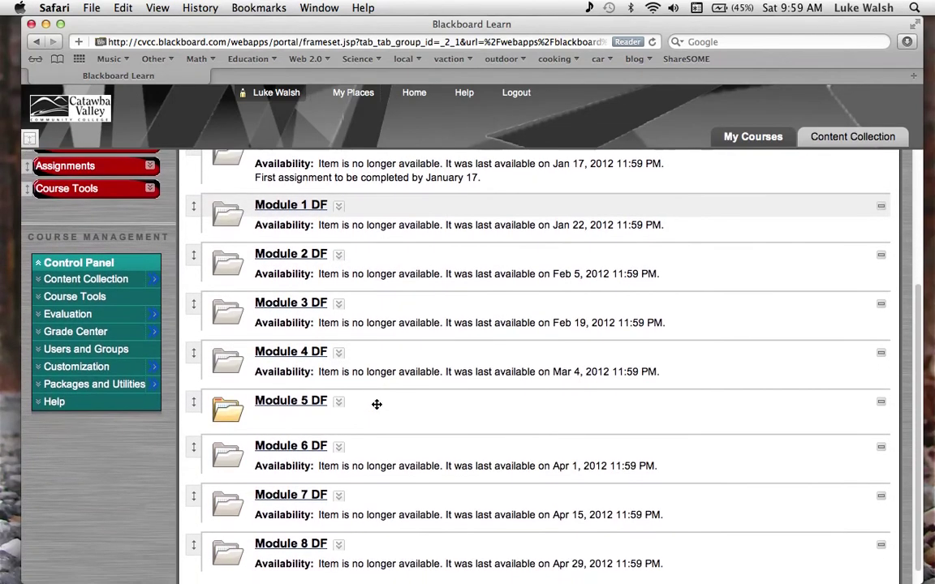
scroll(377, 404, "up", 4)
scroll(377, 404, "up", 3)
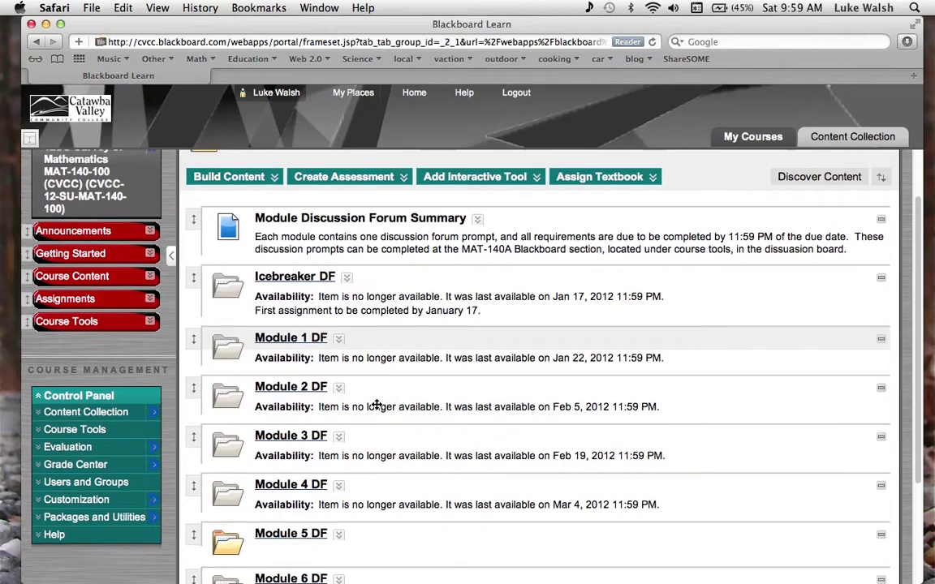
scroll(376, 404, "down", 3)
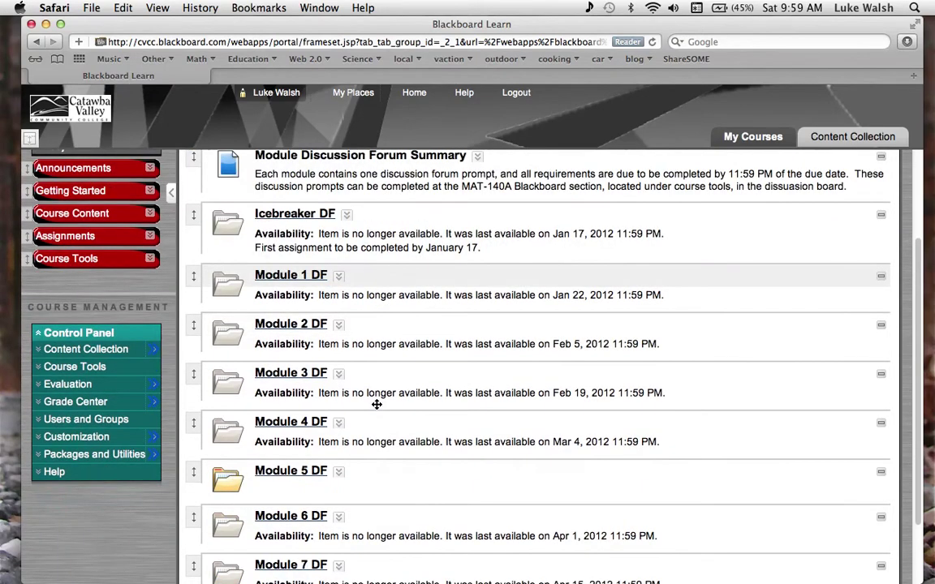
scroll(376, 404, "up", 5)
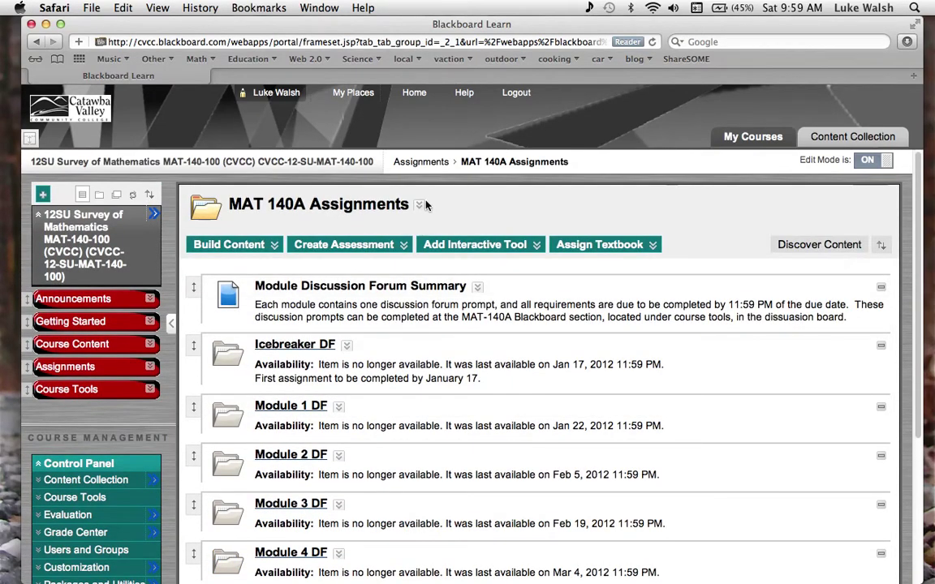
left_click(427, 166)
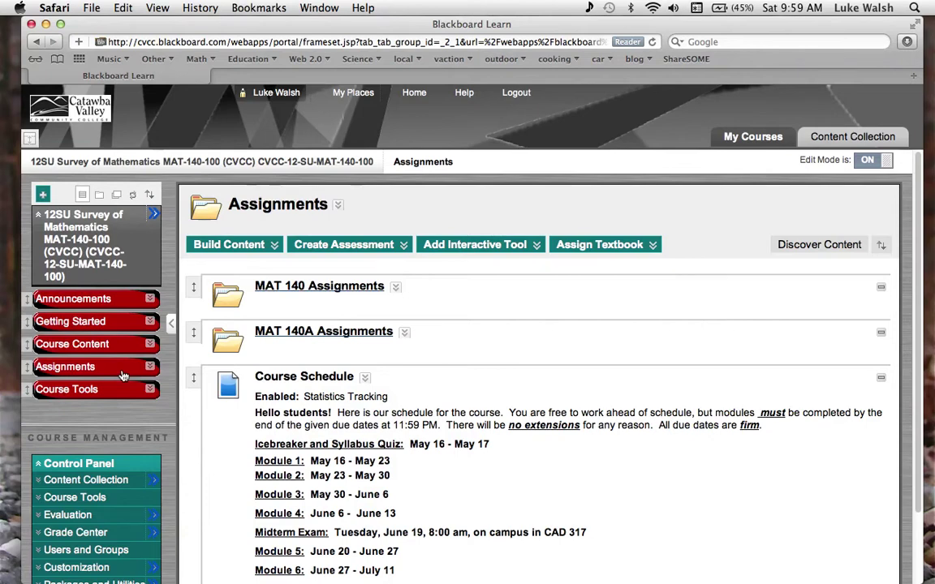
Step: Open the Course Tools section and look through the available and hidden course tools
left_click(78, 393)
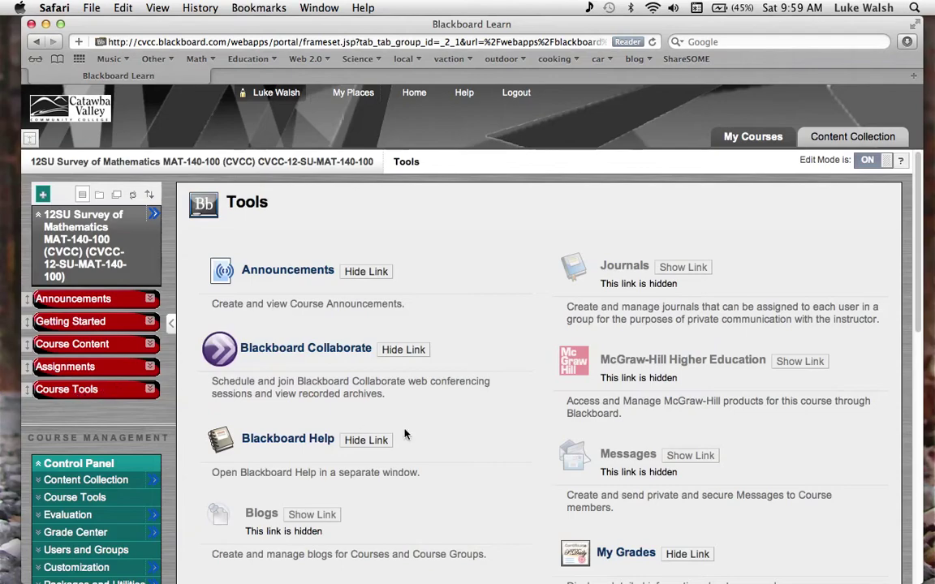
scroll(404, 434, "down", 3)
scroll(404, 435, "down", 5)
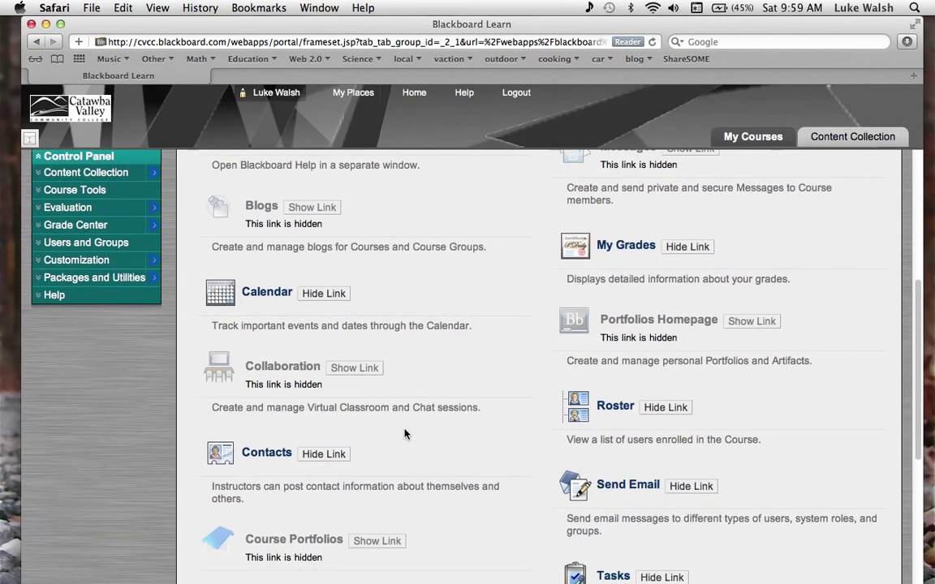
scroll(404, 434, "up", 1)
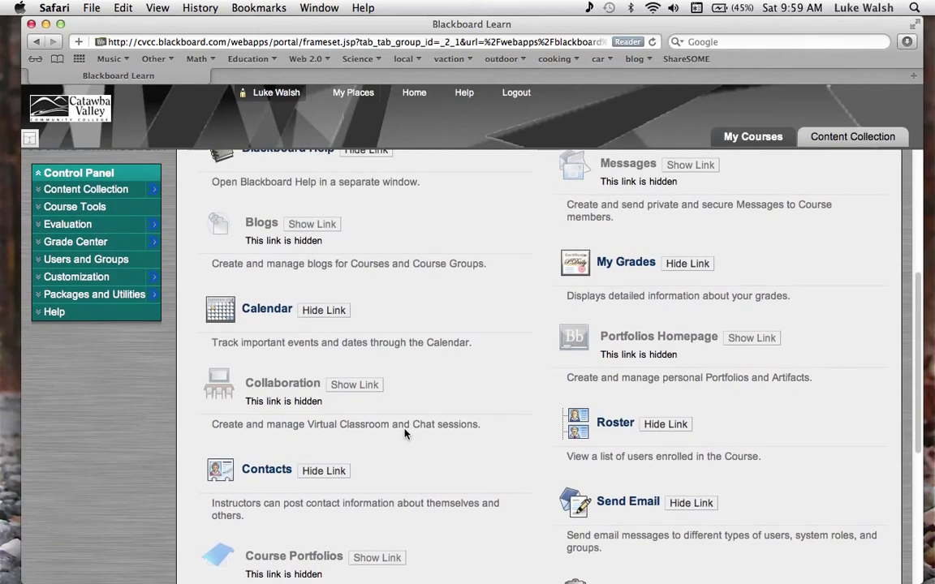
scroll(404, 434, "up", 3)
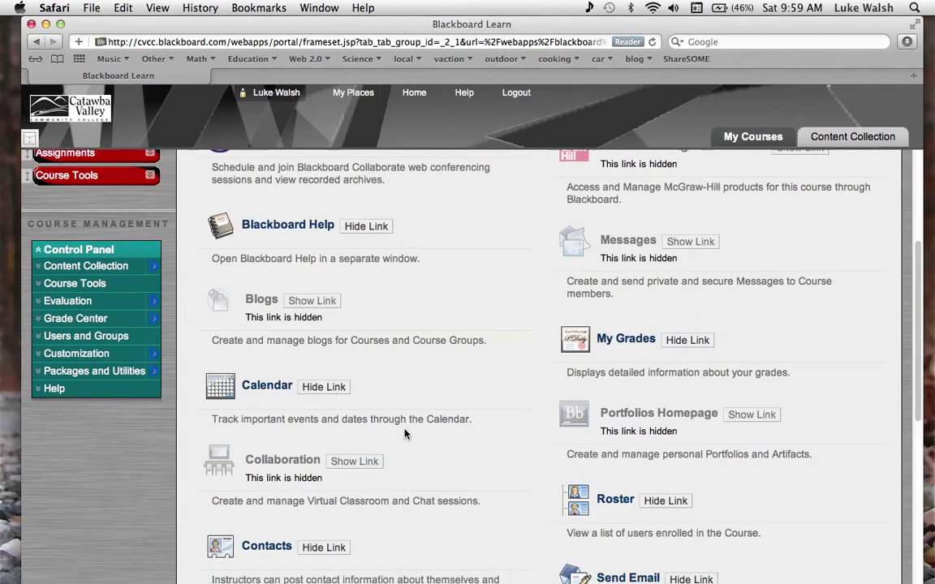
scroll(404, 434, "up", 1)
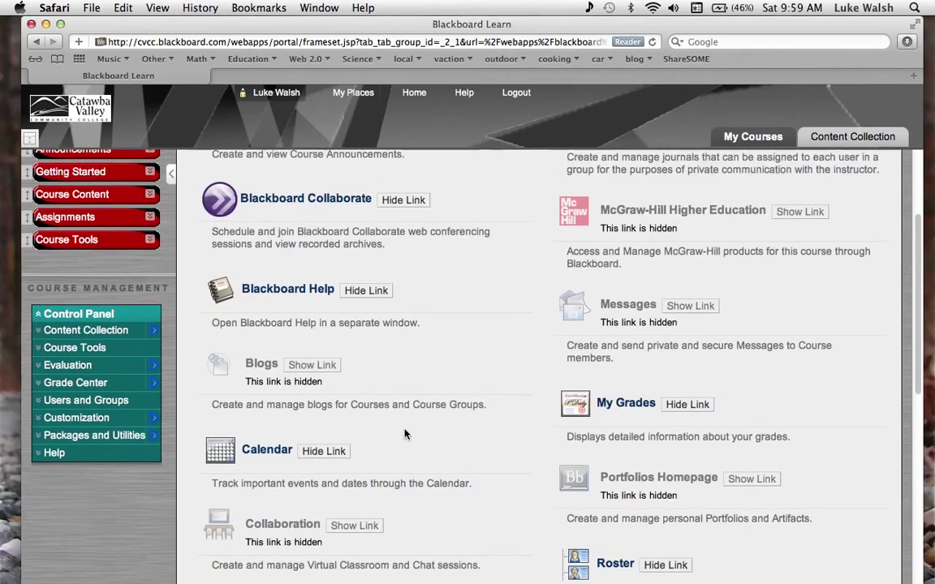
scroll(404, 434, "up", 2)
scroll(405, 434, "up", 2)
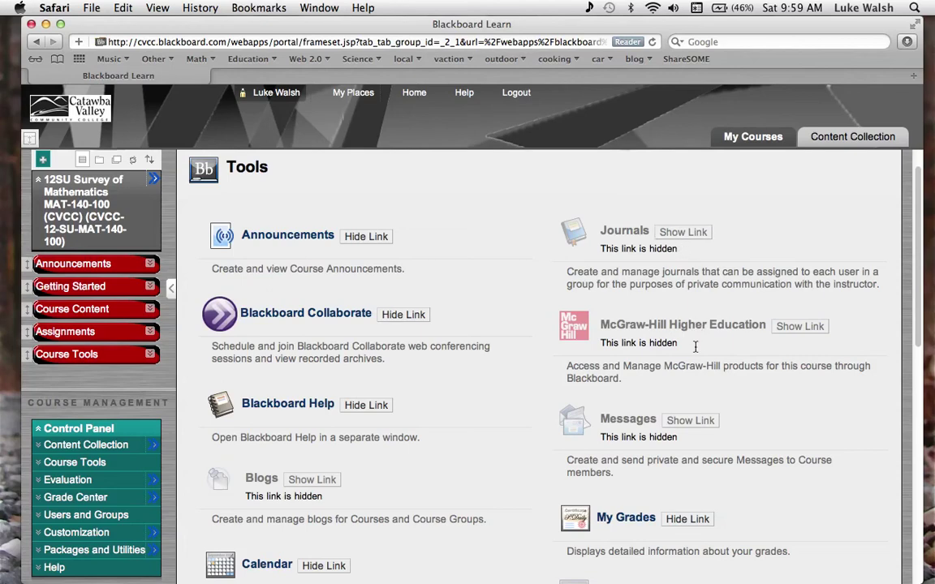
scroll(625, 388, "down", 1)
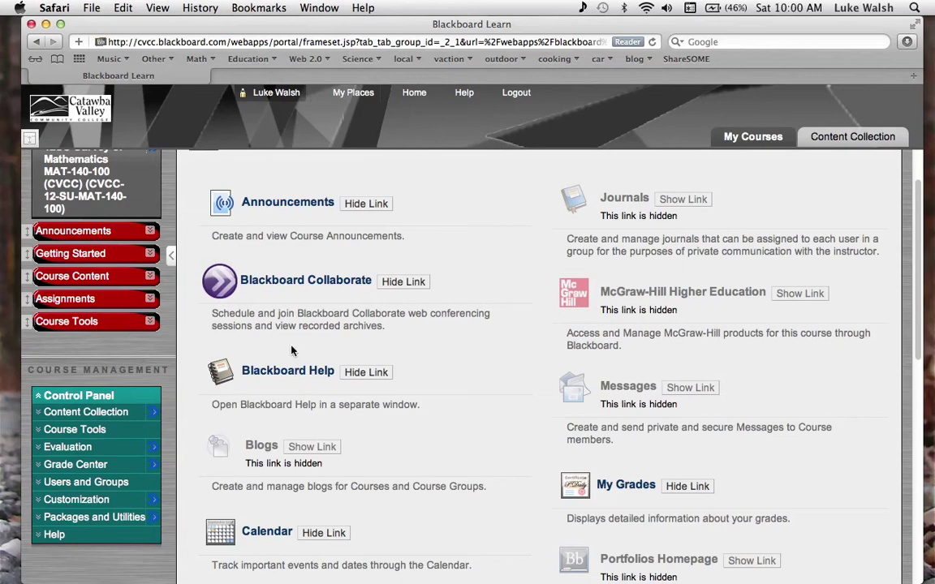
scroll(329, 357, "down", 5)
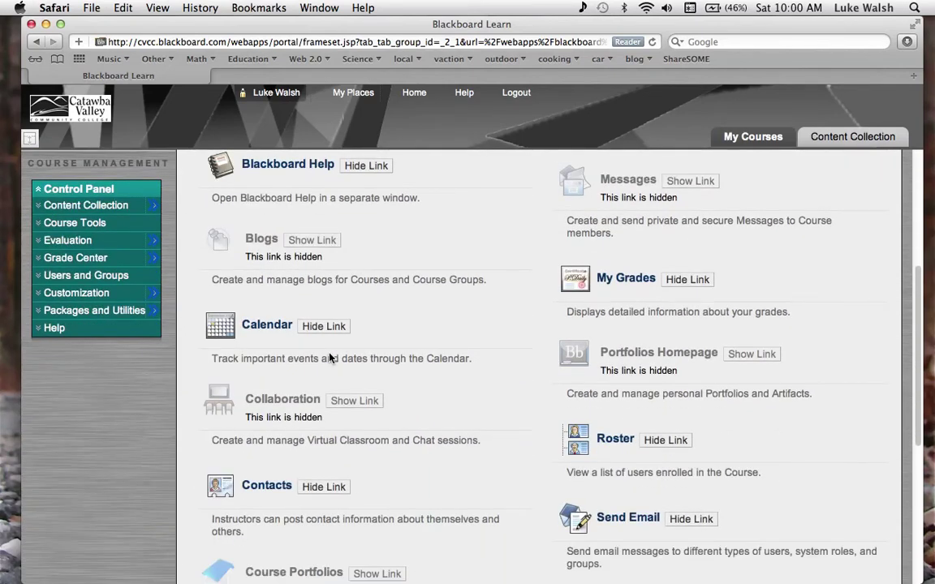
scroll(330, 357, "down", 1)
scroll(330, 357, "up", 3)
scroll(329, 357, "up", 4)
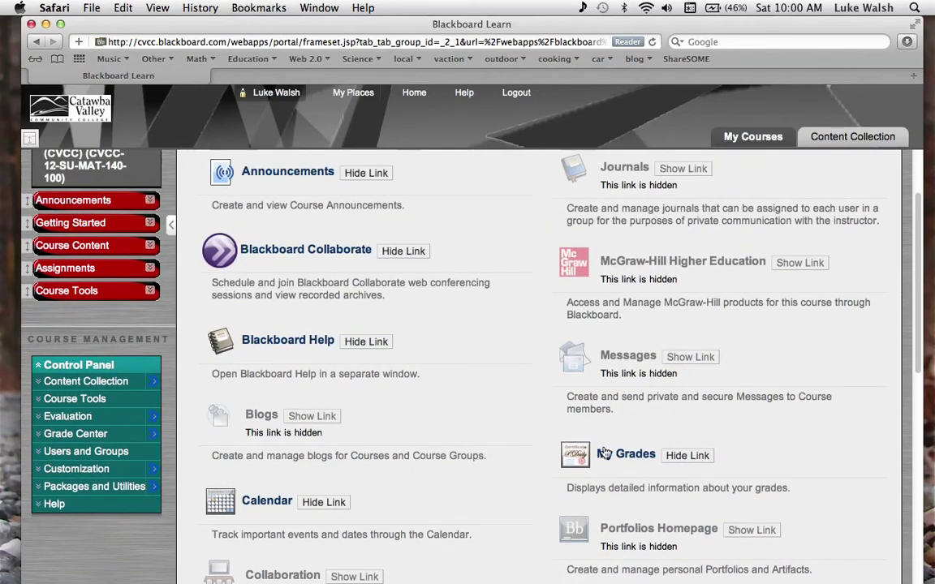
scroll(609, 456, "up", 1)
scroll(610, 456, "up", 3)
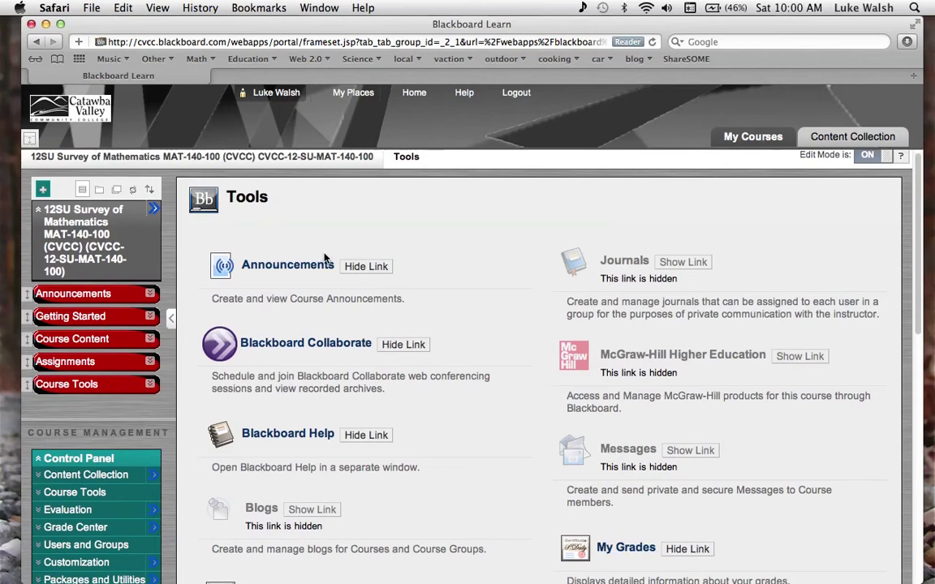
scroll(533, 215, "up", 1)
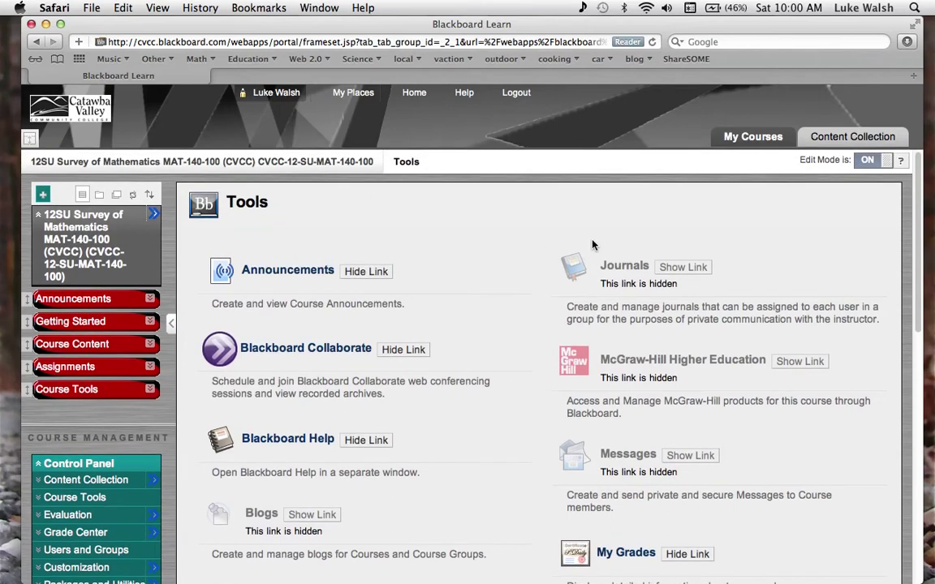
Step: Turn Edit Mode off and review the tools available in the student view of the course
left_click(865, 162)
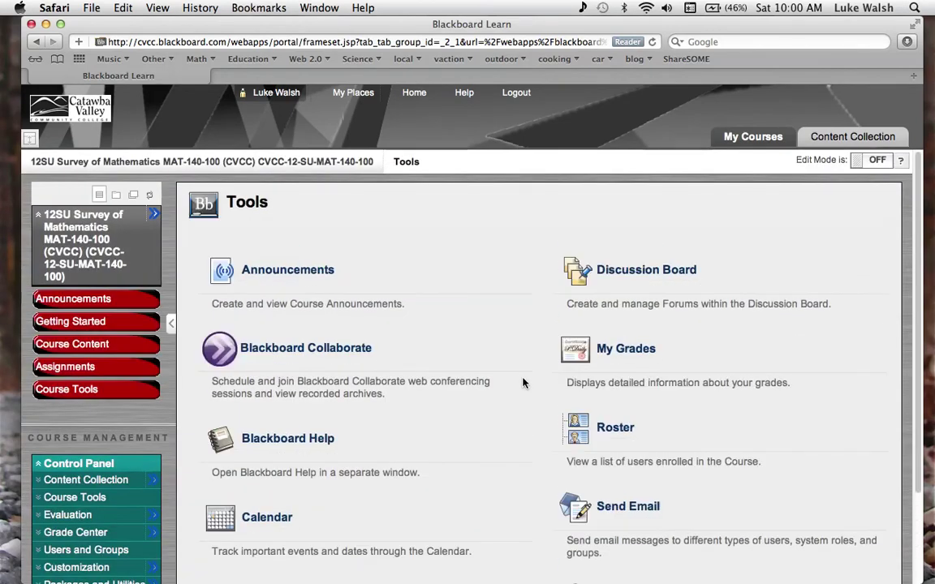
scroll(522, 383, "down", 5)
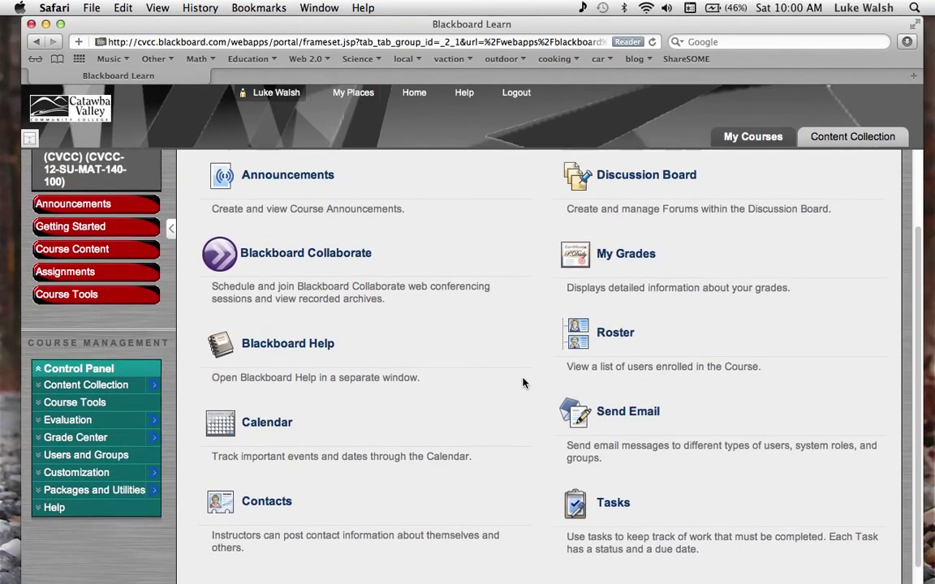
scroll(523, 383, "up", 3)
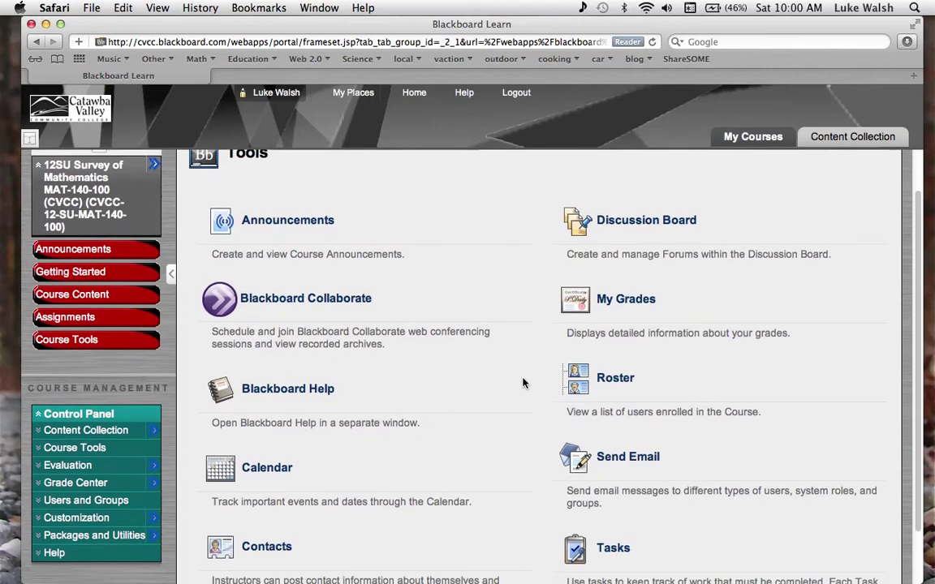
scroll(523, 383, "down", 3)
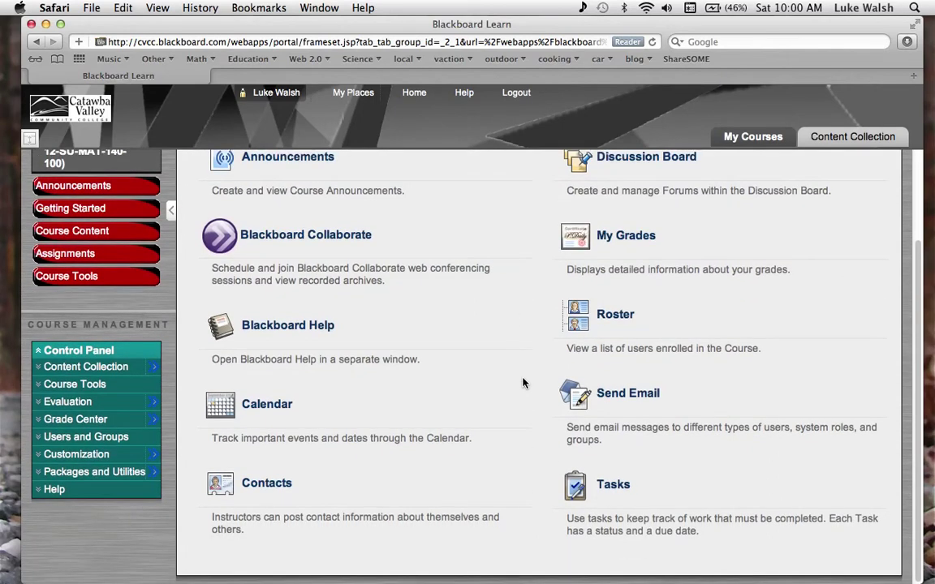
scroll(523, 383, "up", 5)
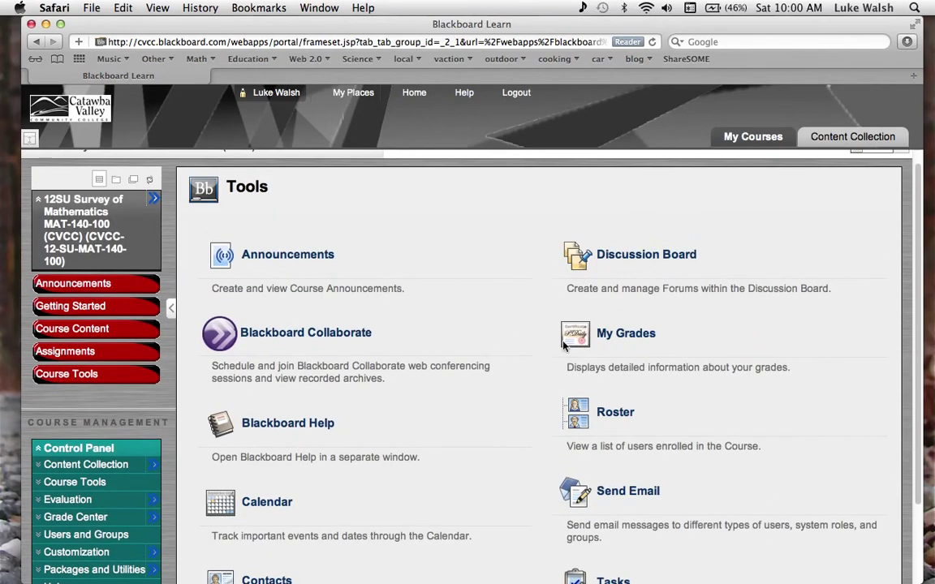